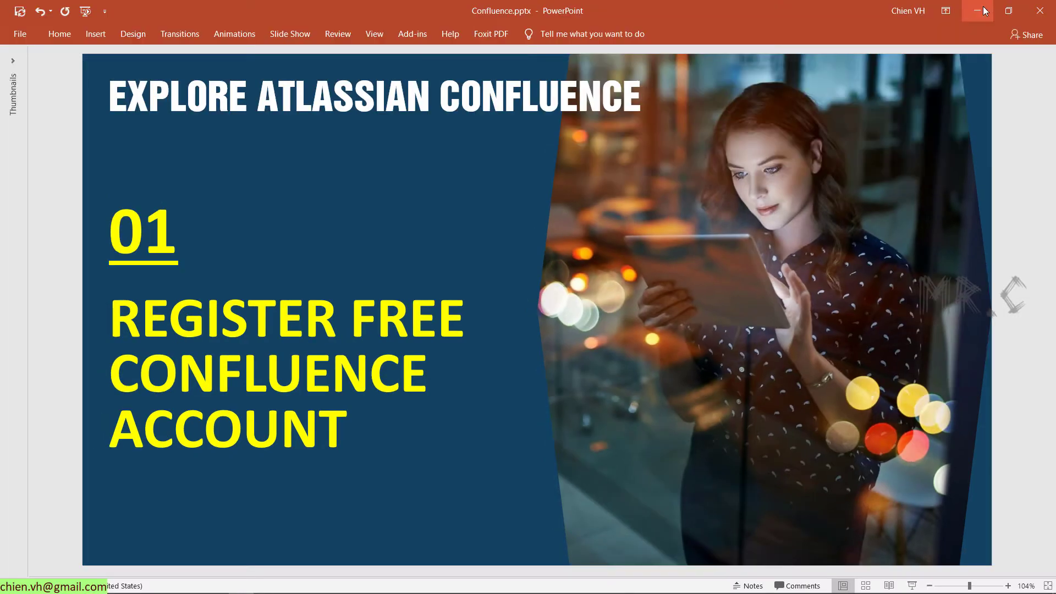
Step: Minimize PowerPoint and search Google for 'confluence' from Chrome's address bar
{"action": "left_click", "coordinate": [982, 6]}
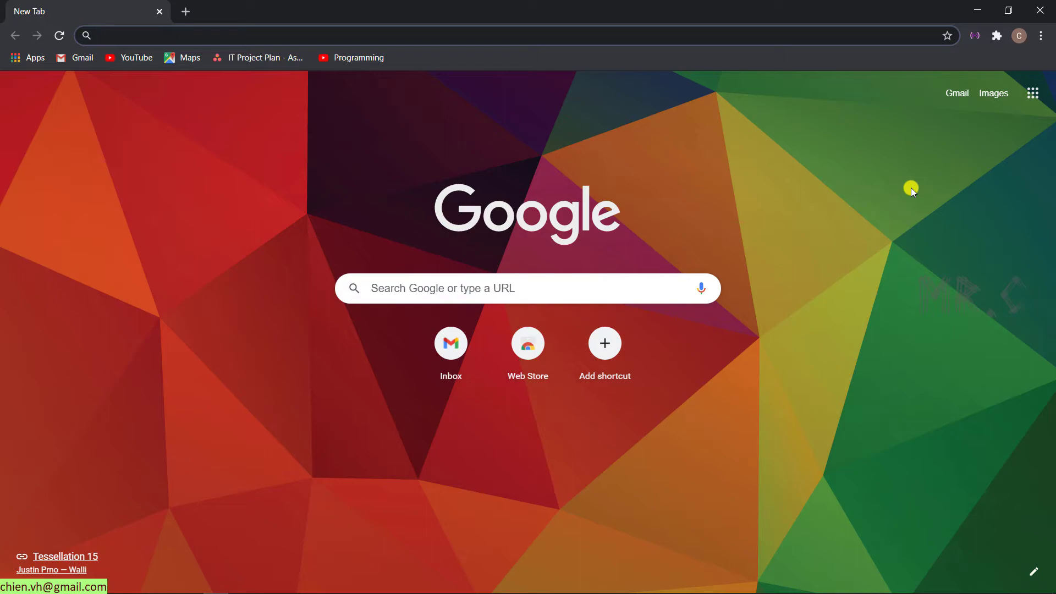
{"action": "type", "text": "confluence"}
{"action": "key", "text": "Return"}
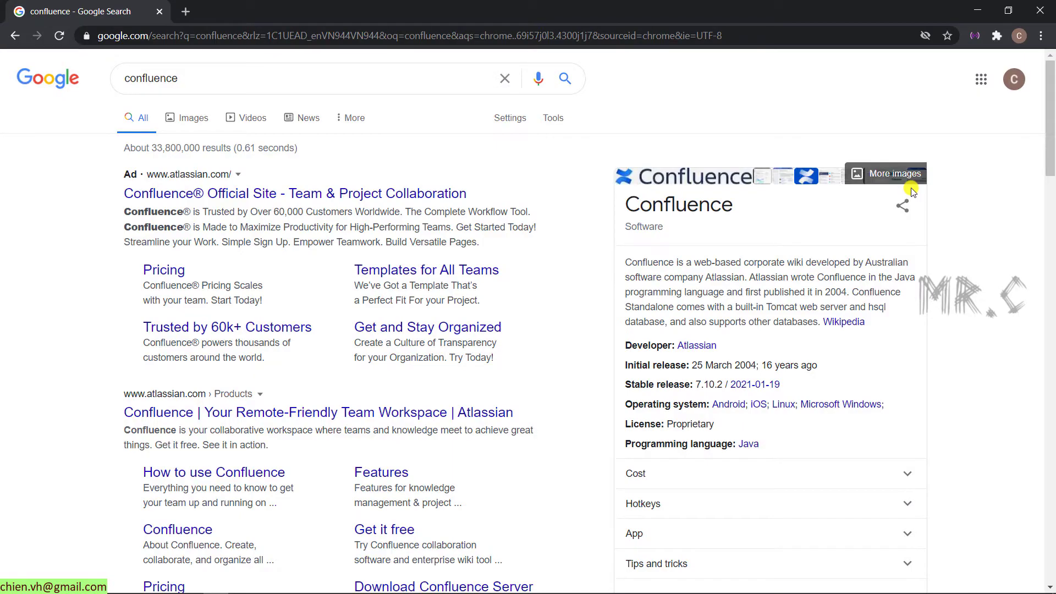
Step: Open Atlassian's official Confluence site from the results, browse it, and choose 'Get it free'
{"action": "left_click", "coordinate": [262, 194]}
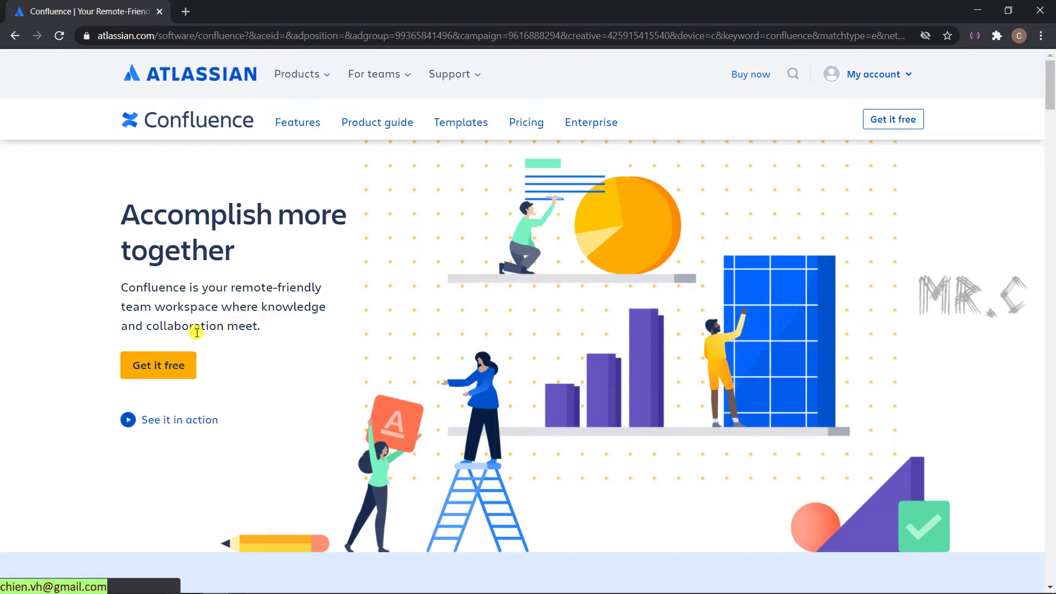
{"action": "scroll", "coordinate": [247, 324], "scroll_direction": "down", "scroll_amount": 5}
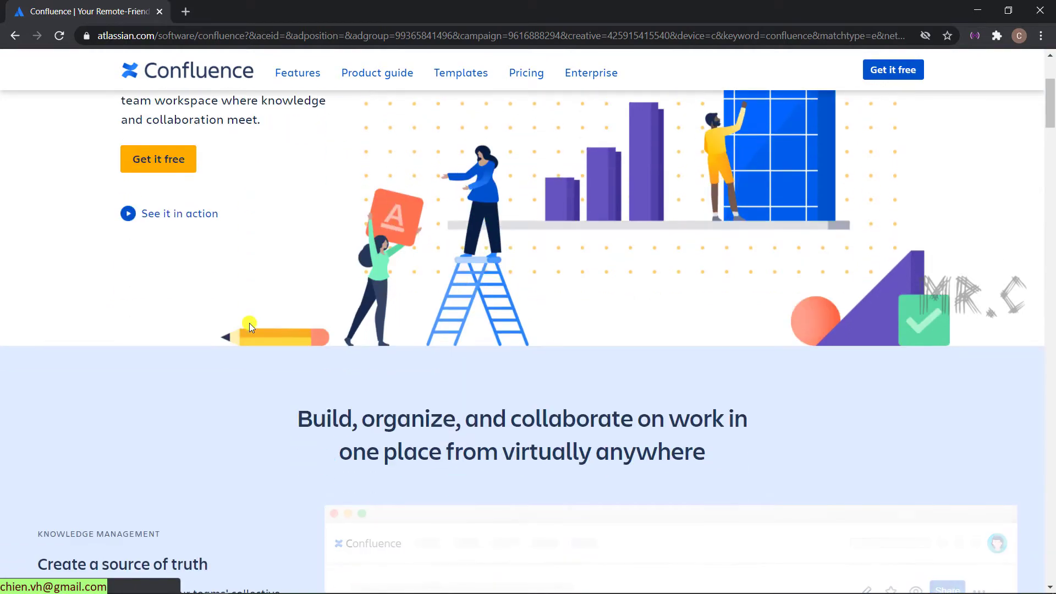
{"action": "scroll", "coordinate": [248, 325], "scroll_direction": "down", "scroll_amount": 5}
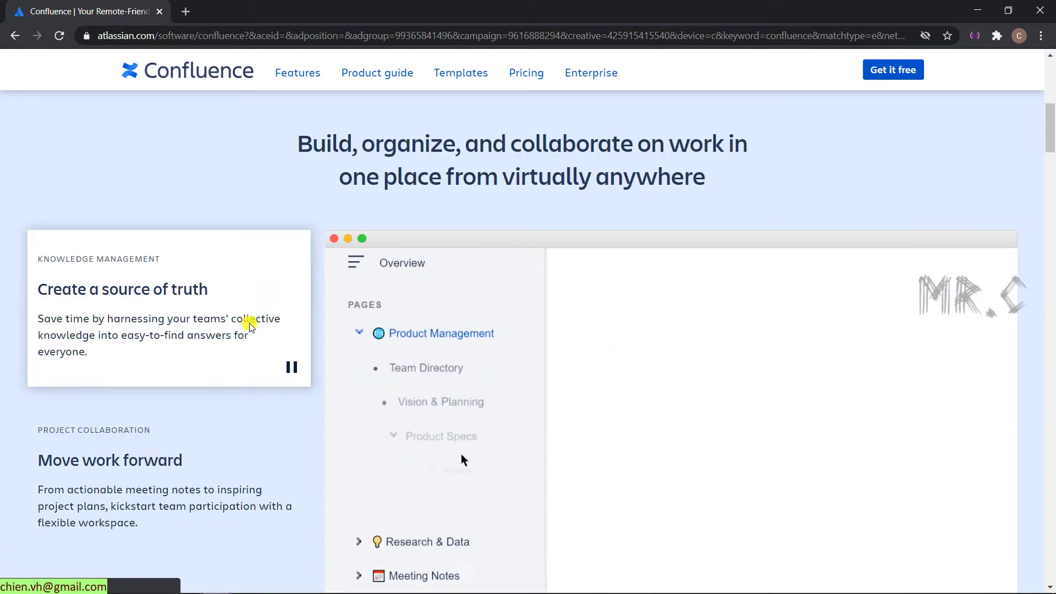
{"action": "left_click_drag", "start_coordinate": [1051, 123], "coordinate": [1052, 73]}
{"action": "scroll", "coordinate": [1052, 223], "scroll_direction": "up", "scroll_amount": 5}
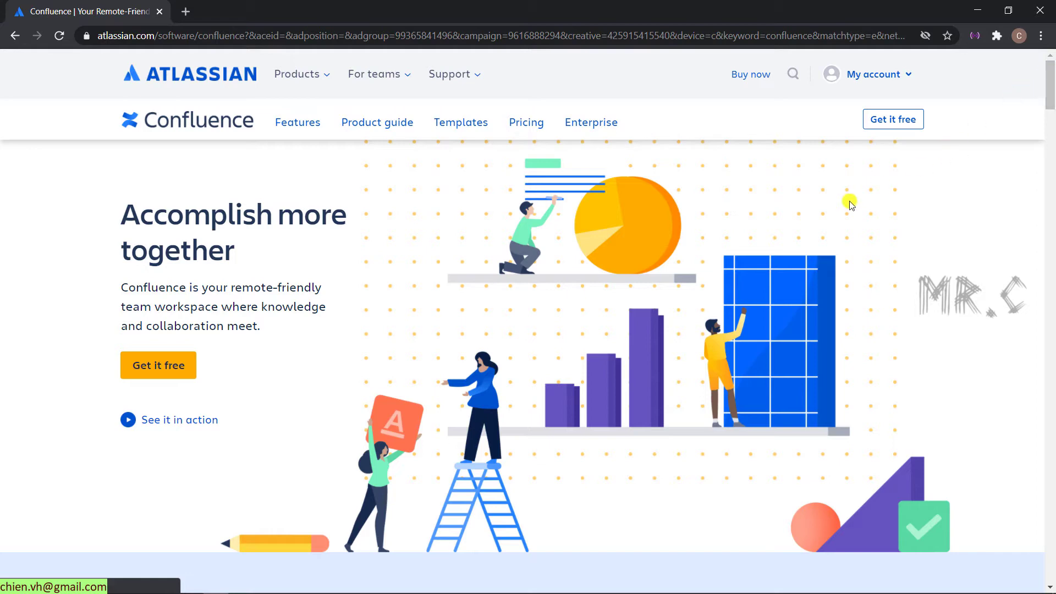
{"action": "left_click", "coordinate": [171, 383]}
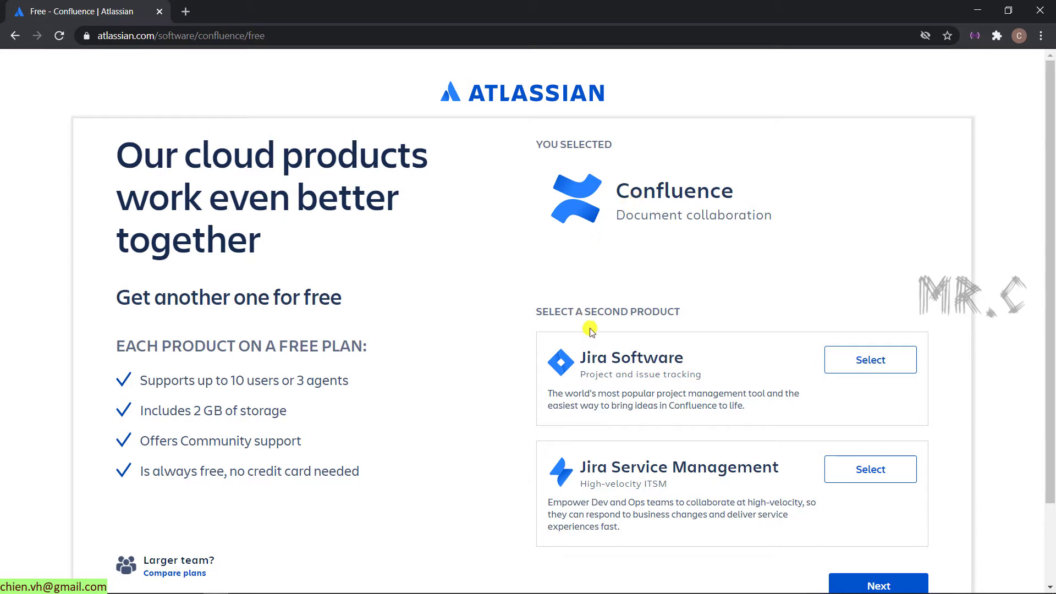
Step: Select Jira Software as the free second product and scroll down to Next
{"action": "left_click", "coordinate": [860, 356]}
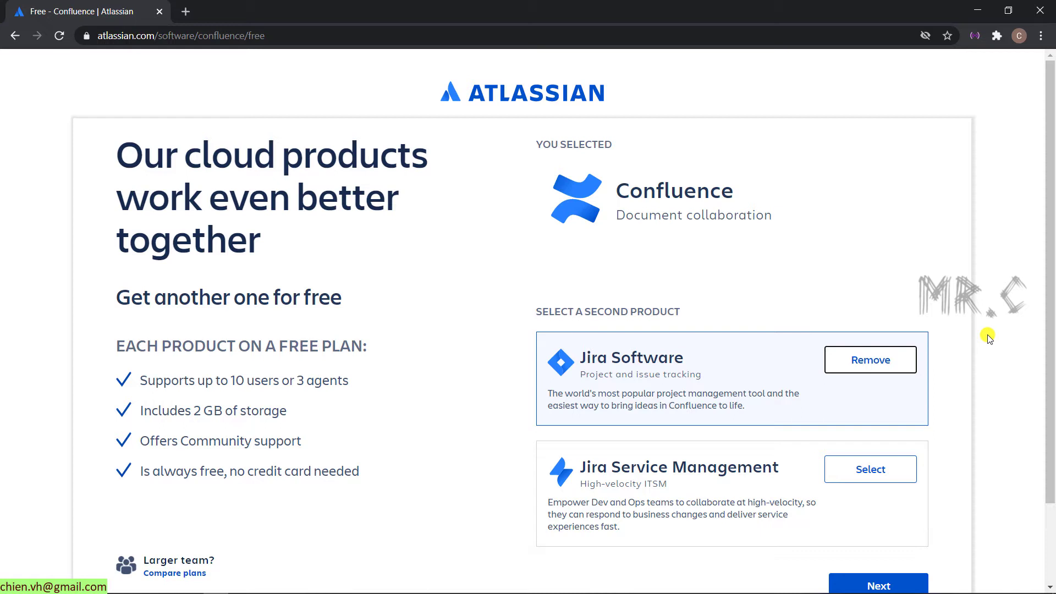
{"action": "scroll", "coordinate": [989, 337], "scroll_direction": "down", "scroll_amount": 1}
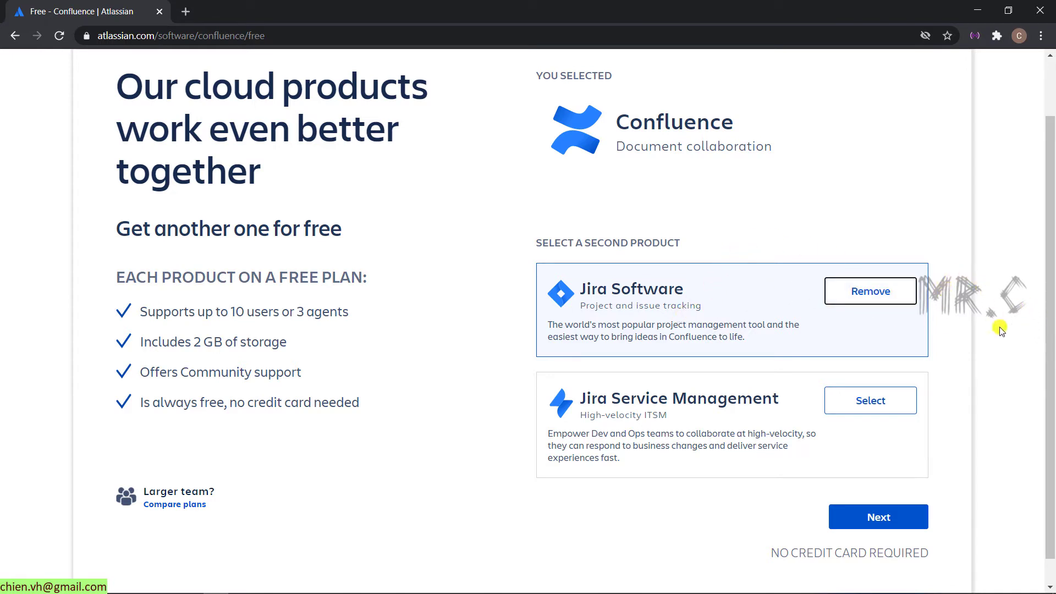
Step: Continue to sign-up and register through 'Continue with Google' with the chosen Google account
{"action": "left_click", "coordinate": [897, 518]}
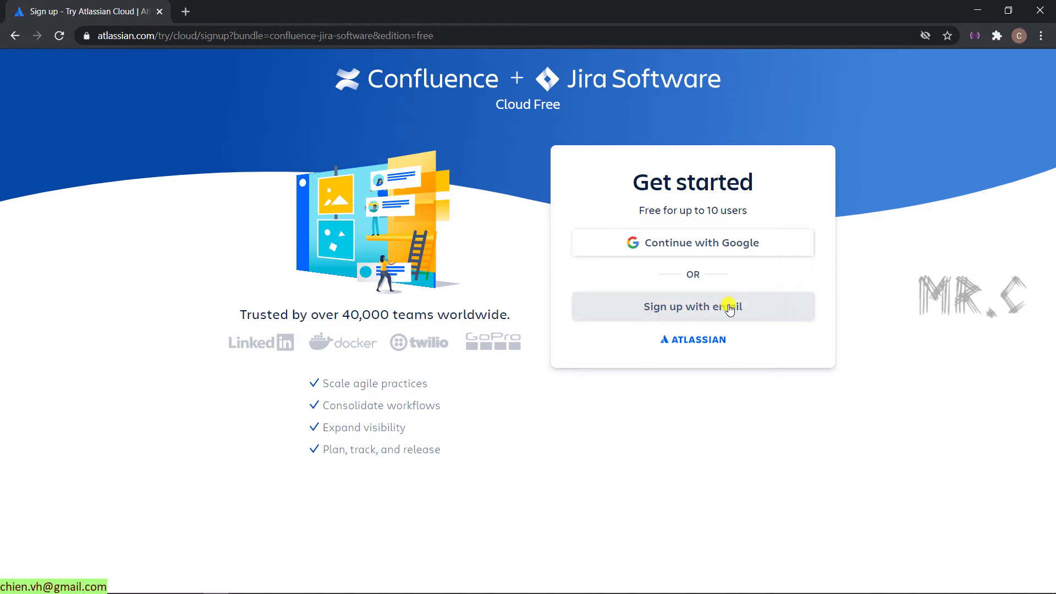
{"action": "left_click", "coordinate": [745, 246]}
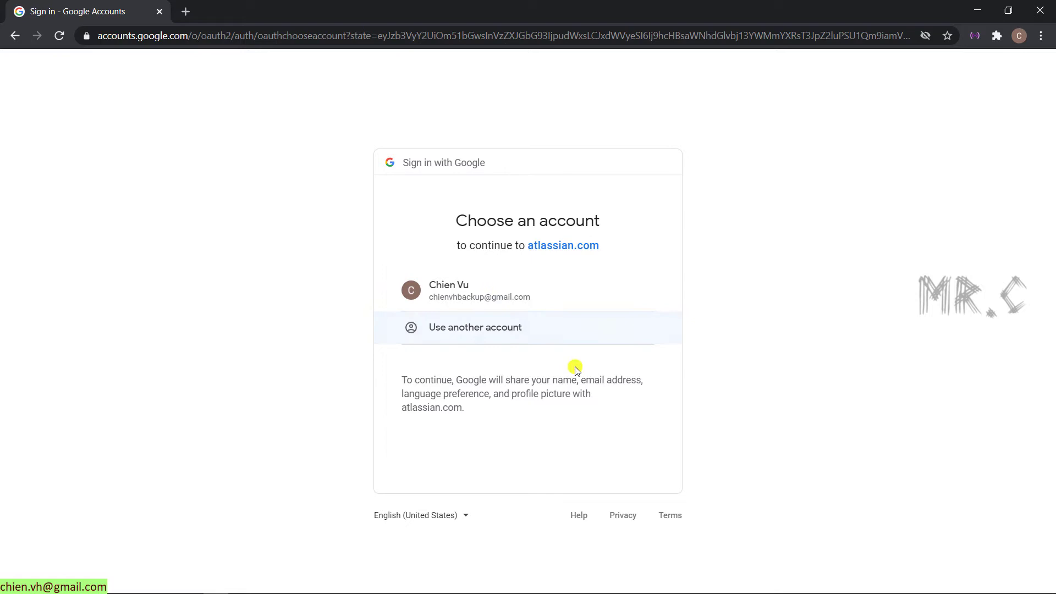
{"action": "left_click", "coordinate": [467, 285]}
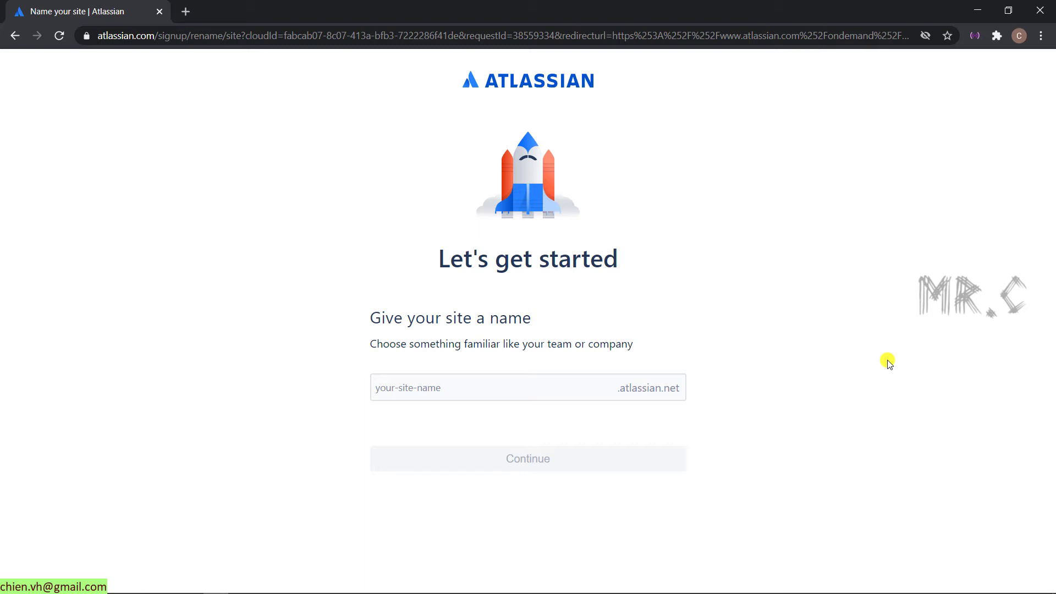
Step: Paste a name for the new .atlassian.net site and create the site
{"action": "left_click", "coordinate": [566, 388]}
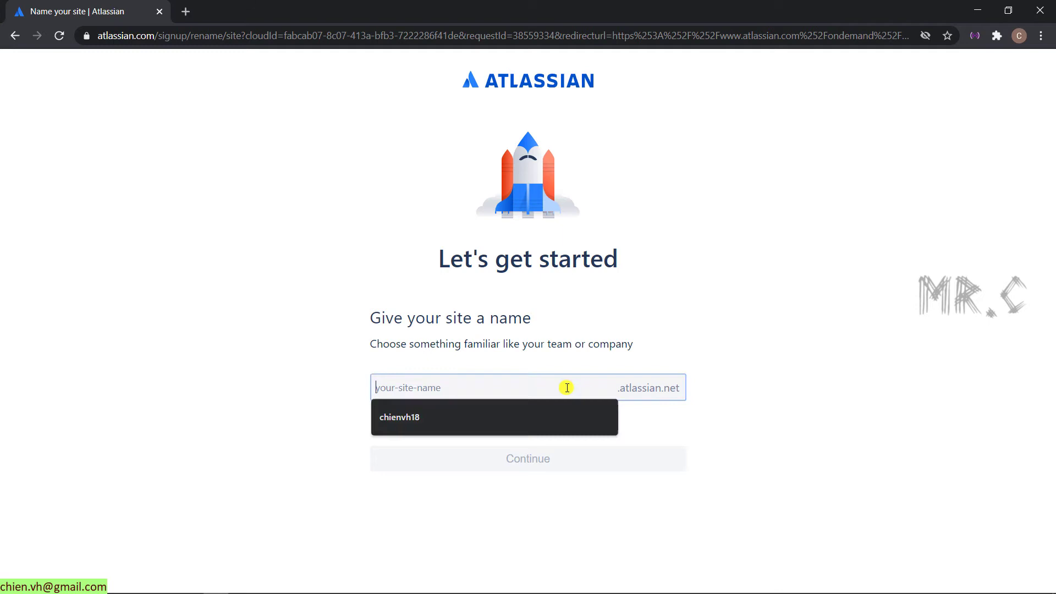
{"action": "type", "text": "chienvh"}
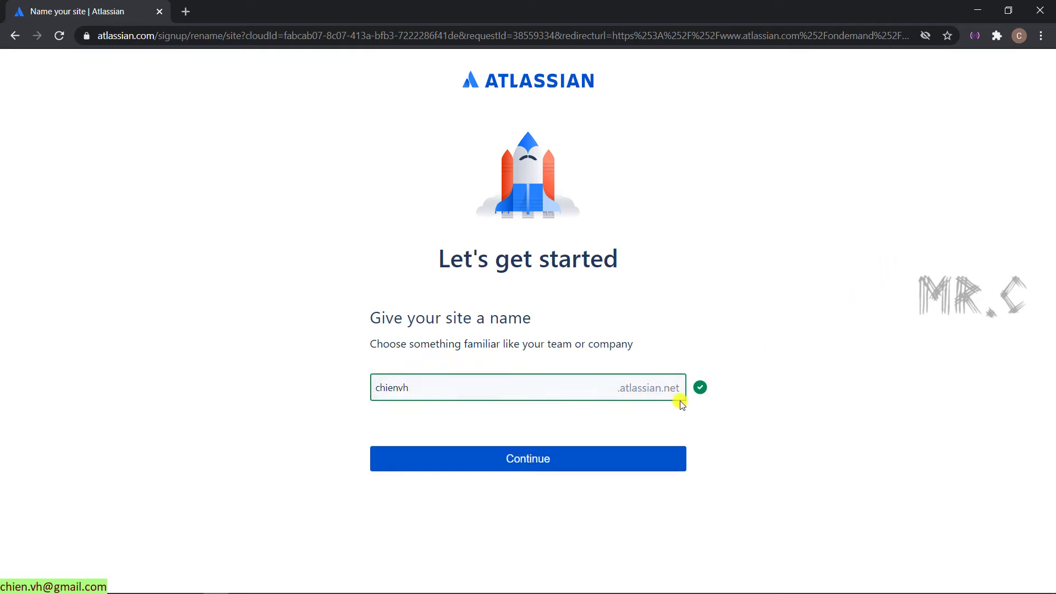
{"action": "left_click", "coordinate": [560, 460]}
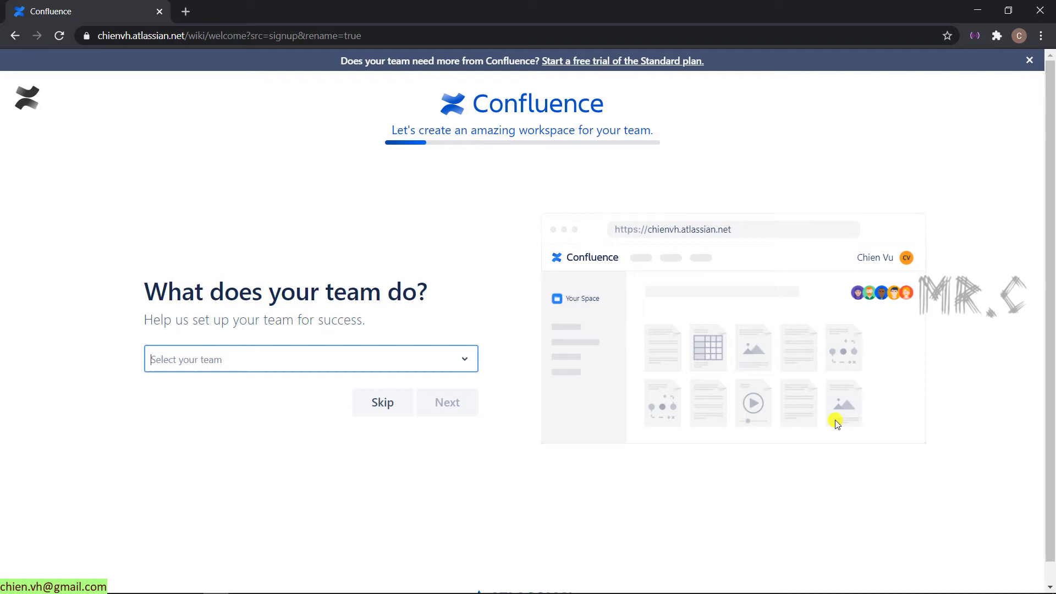
Step: Choose Software Development as the team type and move on to the role question
{"action": "scroll", "coordinate": [490, 385], "scroll_direction": "down", "scroll_amount": 1}
{"action": "left_click", "coordinate": [493, 336]}
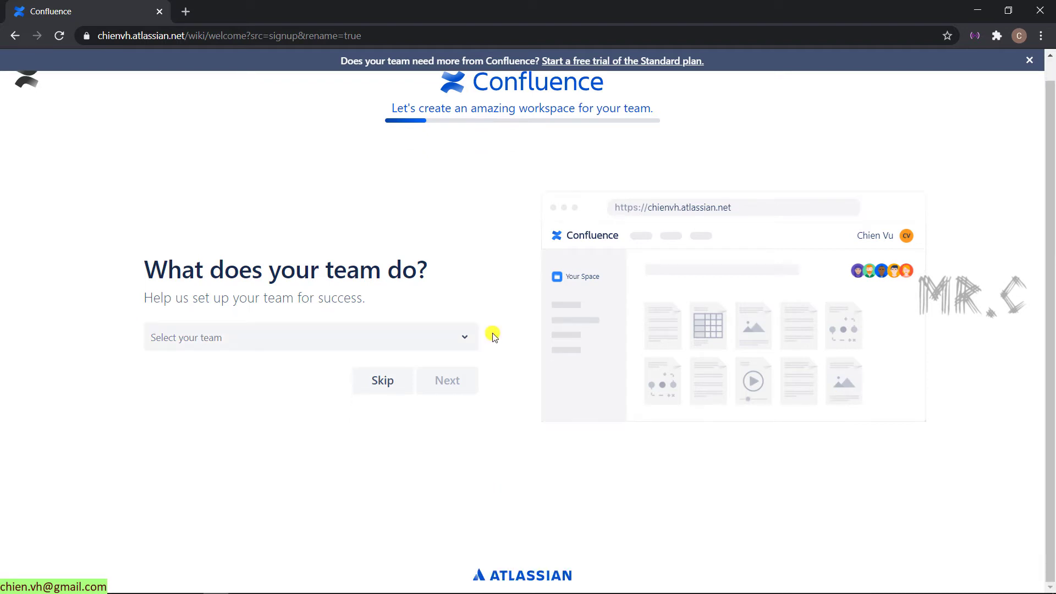
{"action": "left_click", "coordinate": [463, 341]}
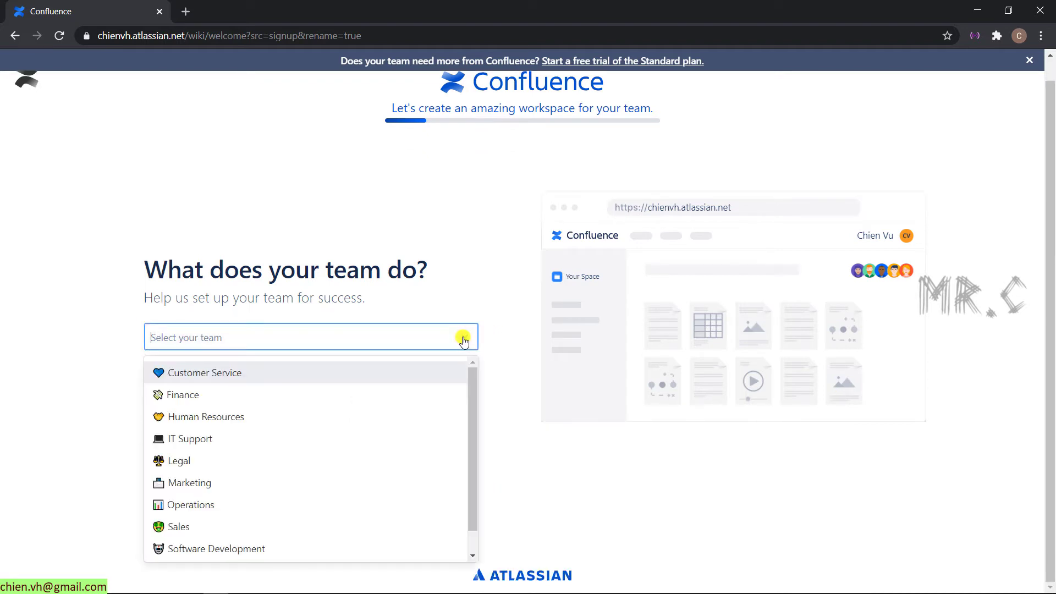
{"action": "scroll", "coordinate": [470, 446], "scroll_direction": "down", "scroll_amount": 1}
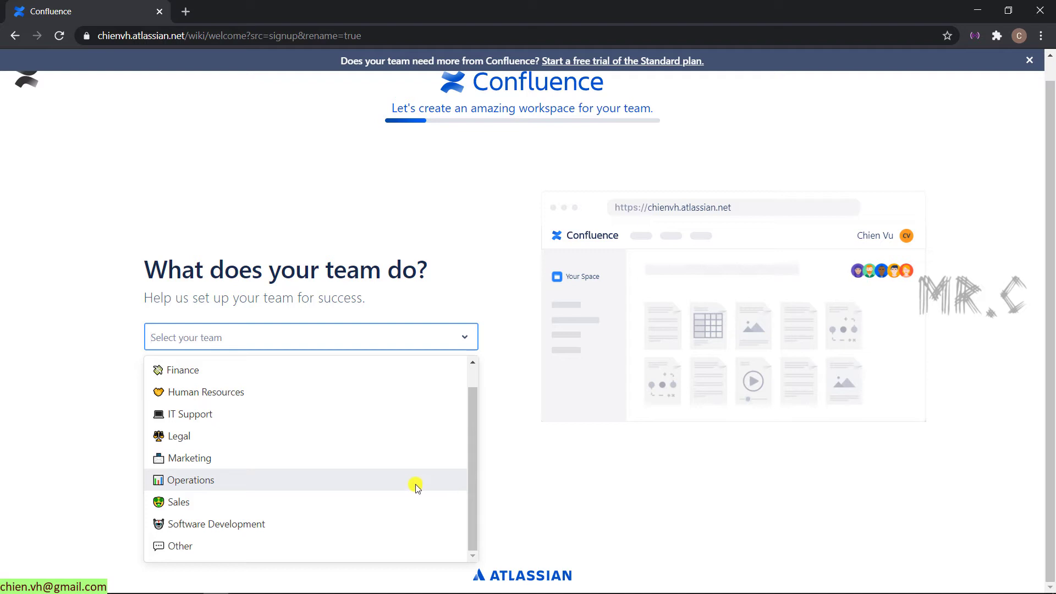
{"action": "left_click", "coordinate": [204, 530]}
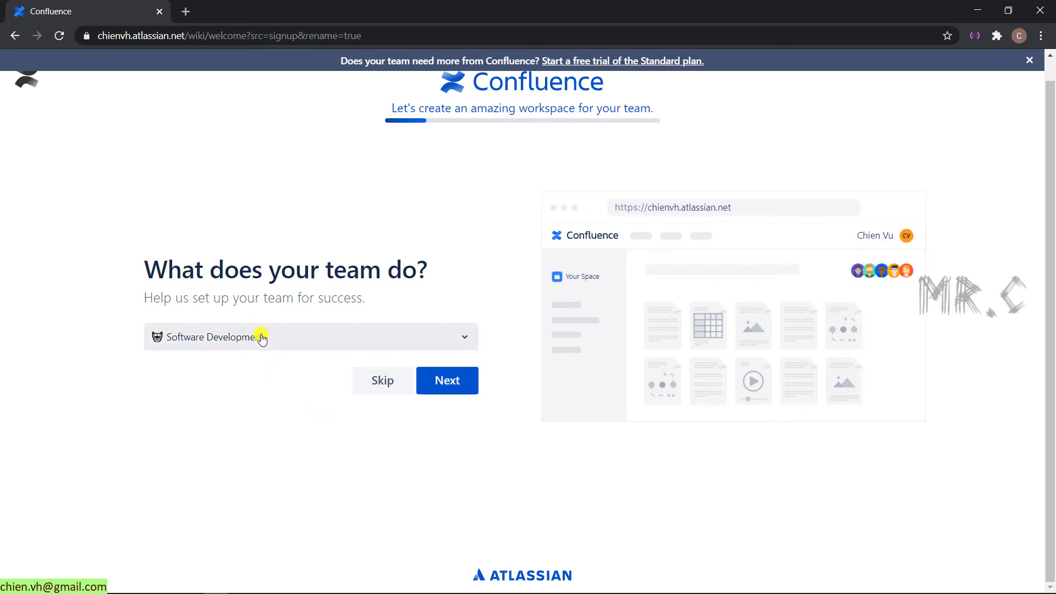
{"action": "left_click", "coordinate": [442, 381]}
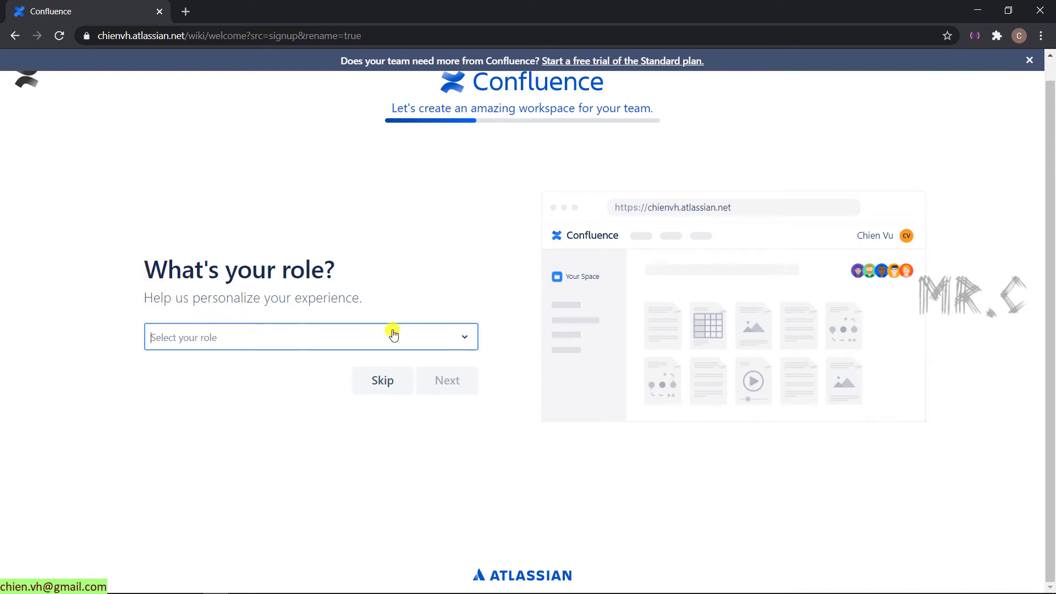
Step: Choose Project Manager as the role and name the first space 'Project Management'
{"action": "left_click", "coordinate": [466, 337]}
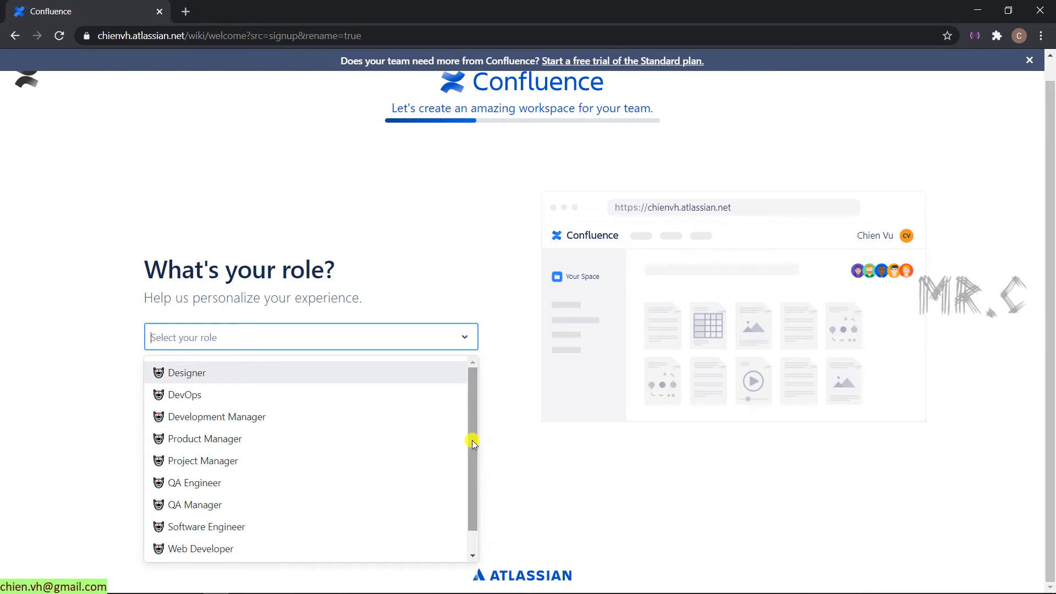
{"action": "left_click", "coordinate": [237, 462]}
{"action": "left_click", "coordinate": [472, 382]}
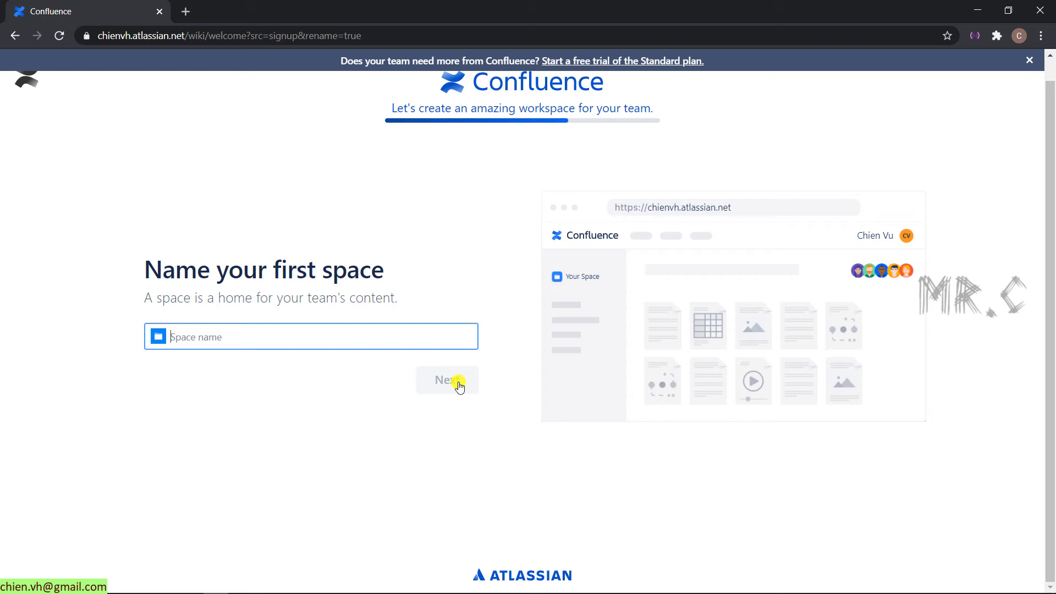
{"action": "type", "text": "Project "}
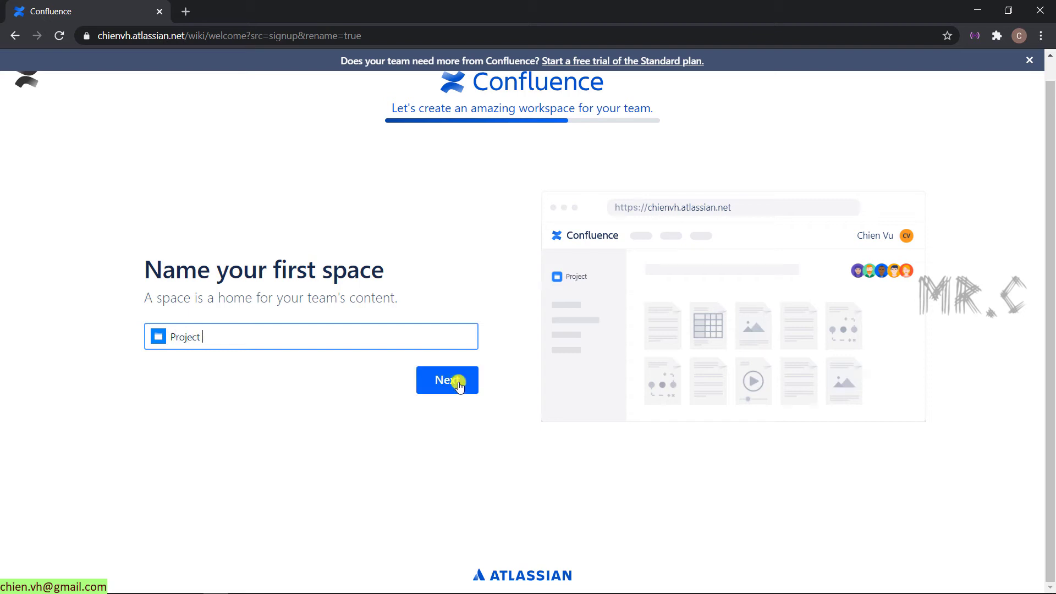
{"action": "type", "text": "Management"}
{"action": "left_click", "coordinate": [458, 381]}
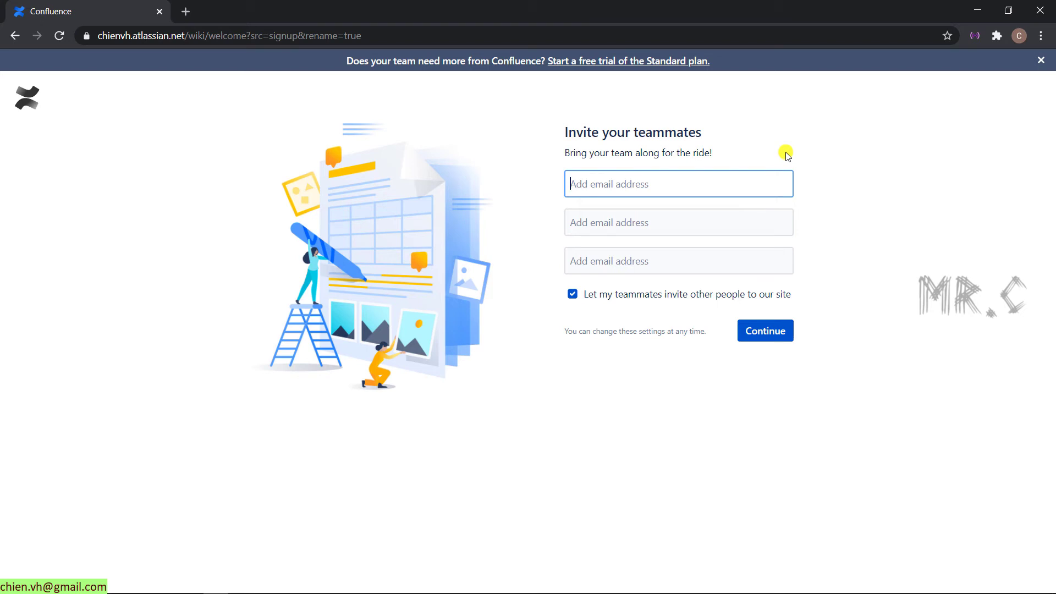
Step: Leave the teammate email fields empty and continue to the new space
{"action": "left_click", "coordinate": [775, 329]}
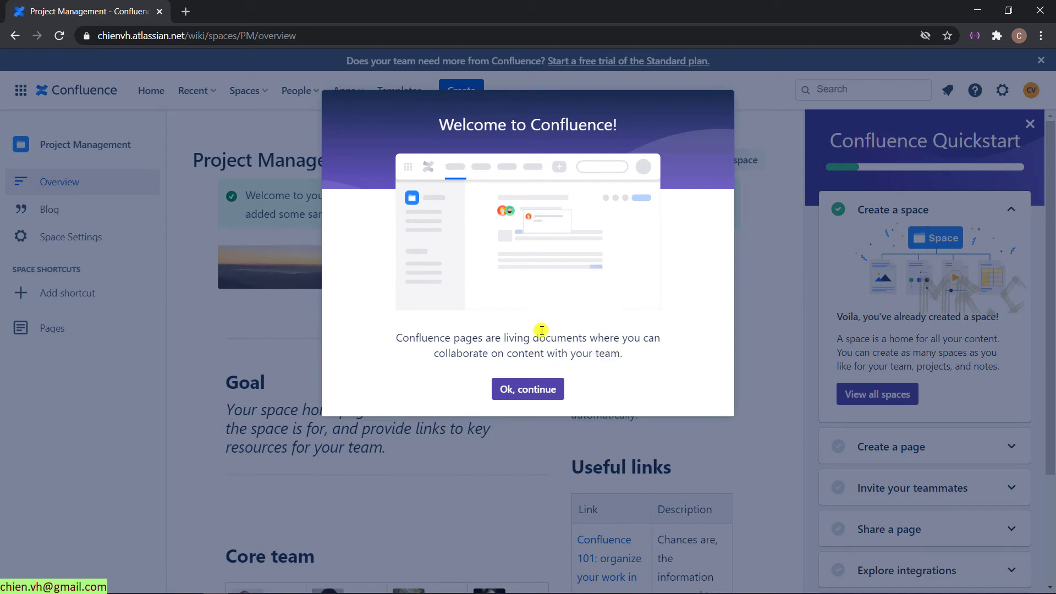
Step: Close the Welcome to Confluence message and step through the three-tip space tour to Done
{"action": "left_click", "coordinate": [548, 392]}
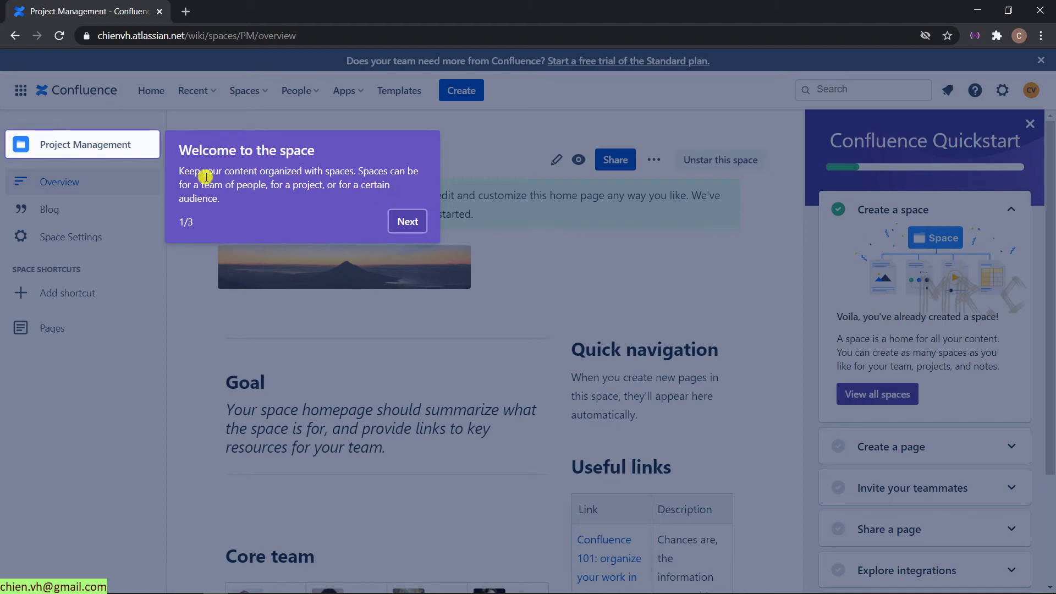
{"action": "left_click", "coordinate": [408, 221]}
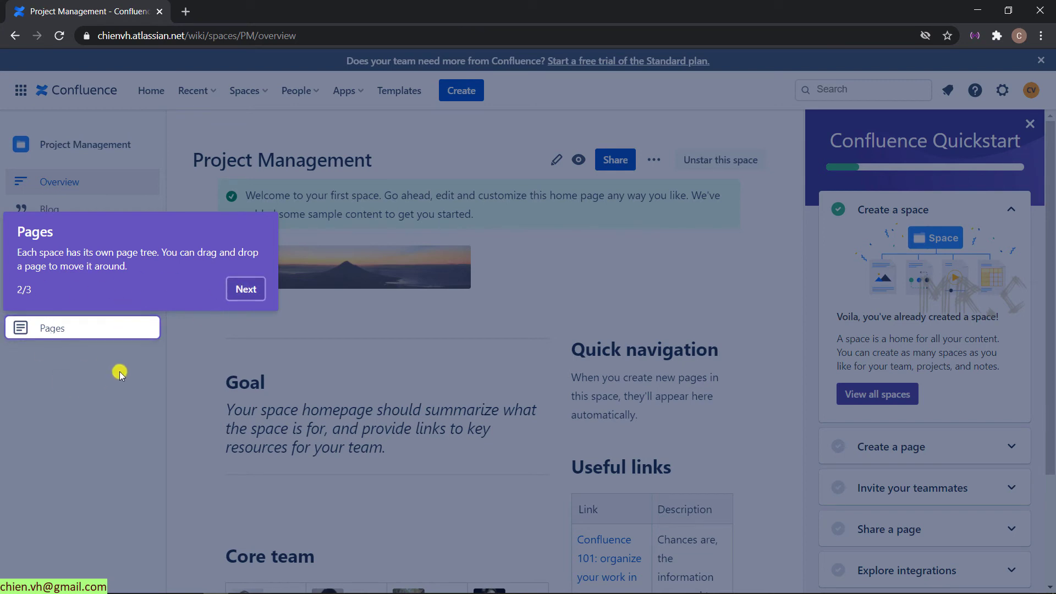
{"action": "left_click", "coordinate": [246, 288]}
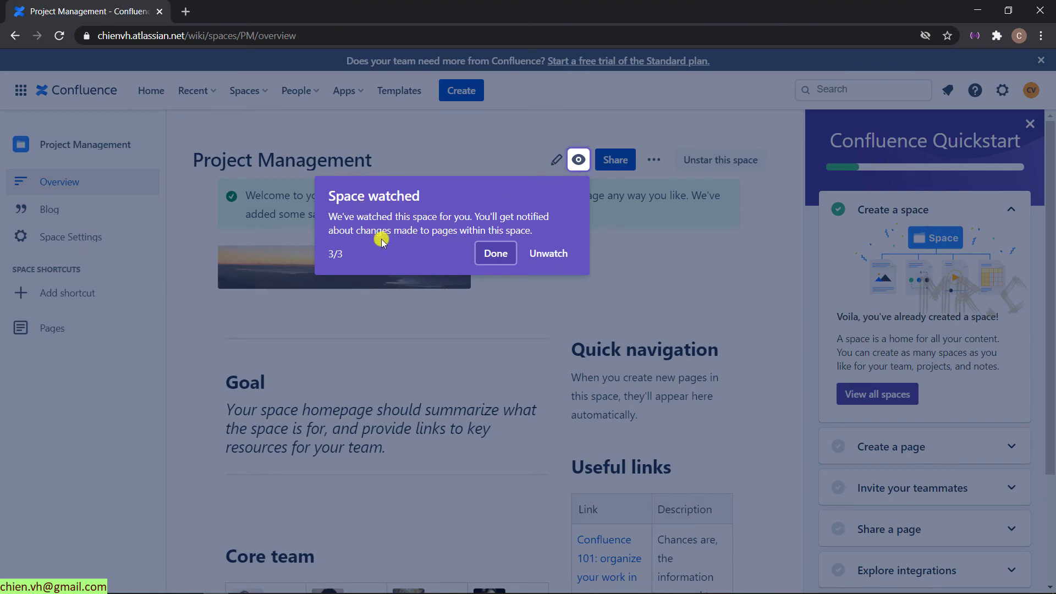
{"action": "left_click", "coordinate": [496, 253]}
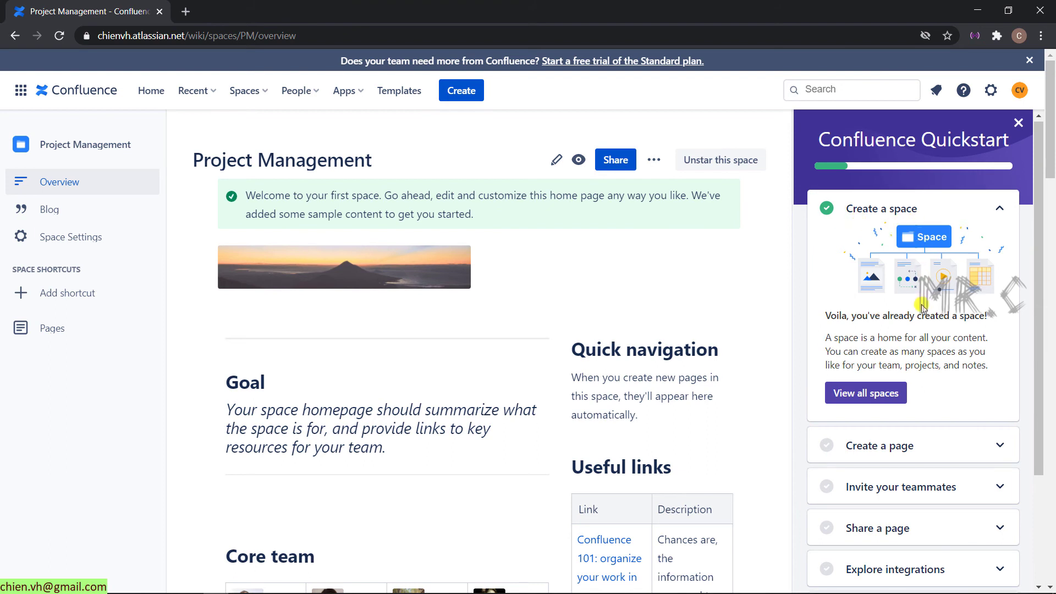
Step: Expand the 'Create a page', 'Invite your teammates' and 'Share a page' items, then close Quickstart
{"action": "scroll", "coordinate": [902, 275], "scroll_direction": "down", "scroll_amount": 3}
{"action": "left_click", "coordinate": [1000, 312]}
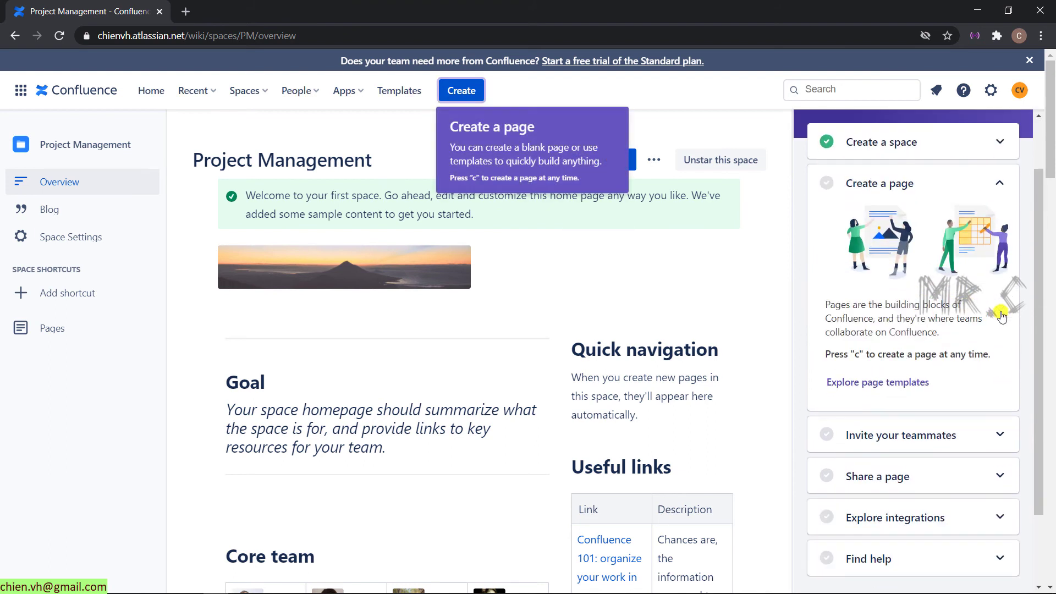
{"action": "left_click", "coordinate": [1001, 435]}
{"action": "left_click", "coordinate": [1007, 403]}
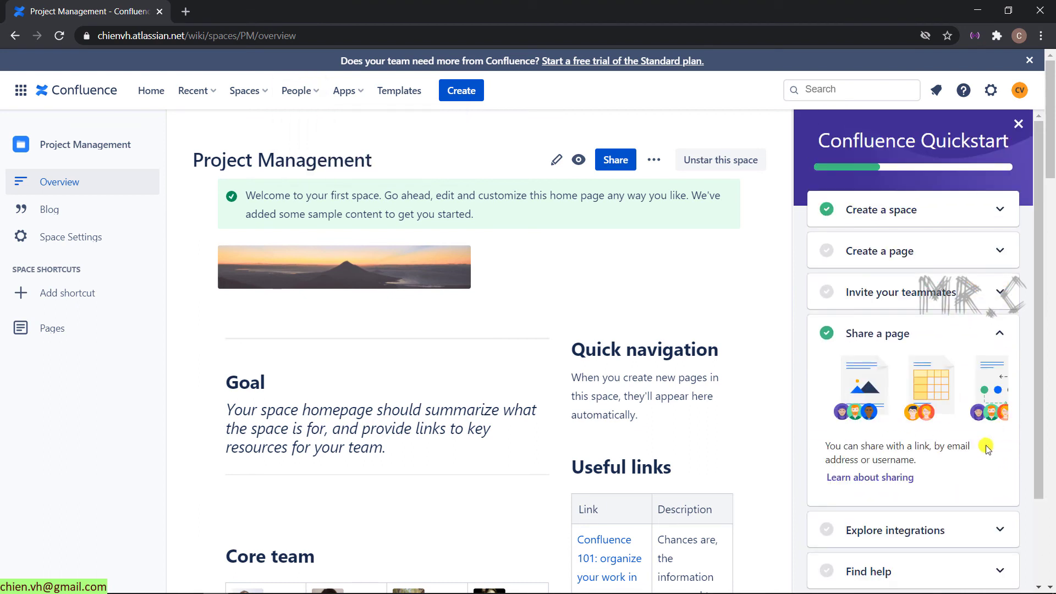
{"action": "scroll", "coordinate": [982, 440], "scroll_direction": "down", "scroll_amount": 2}
{"action": "scroll", "coordinate": [982, 437], "scroll_direction": "up", "scroll_amount": 2}
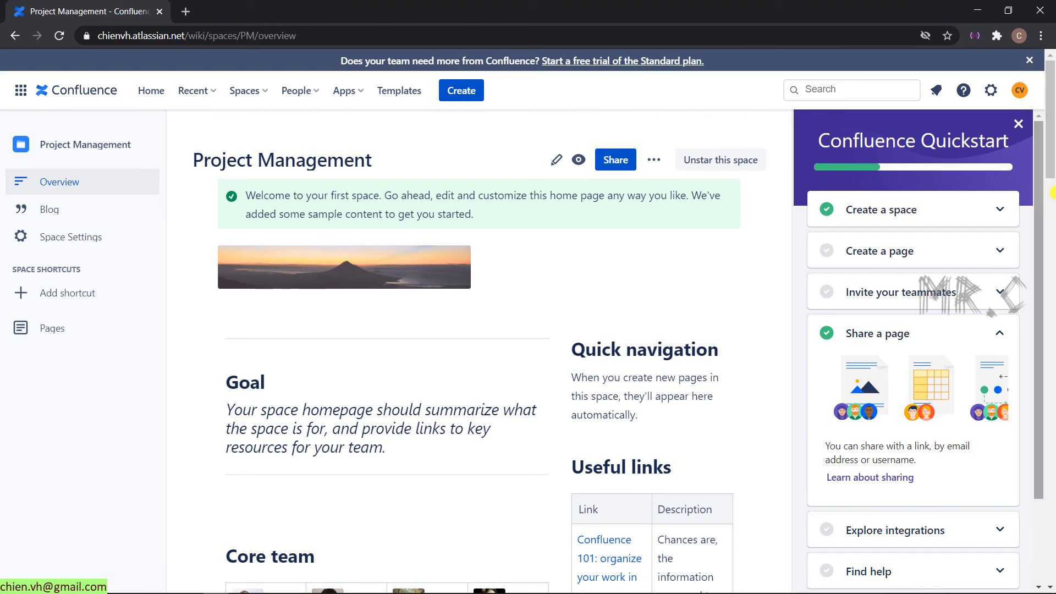
{"action": "left_click", "coordinate": [1021, 123]}
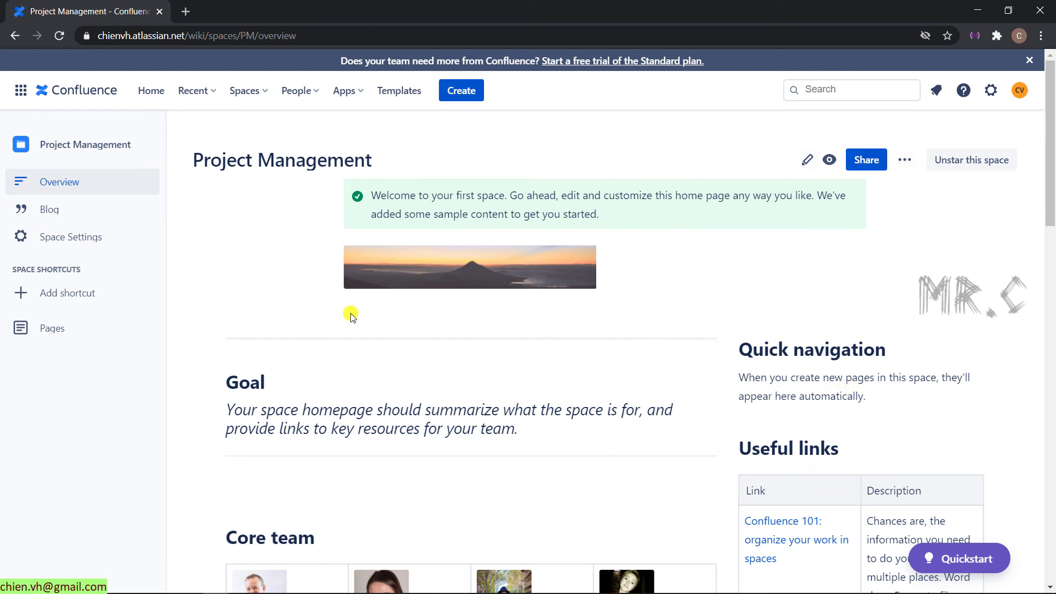
Step: Close the 'Does your team need more from Confluence?' banner and scroll the overview to Roadmap
{"action": "scroll", "coordinate": [335, 253], "scroll_direction": "down", "scroll_amount": 3}
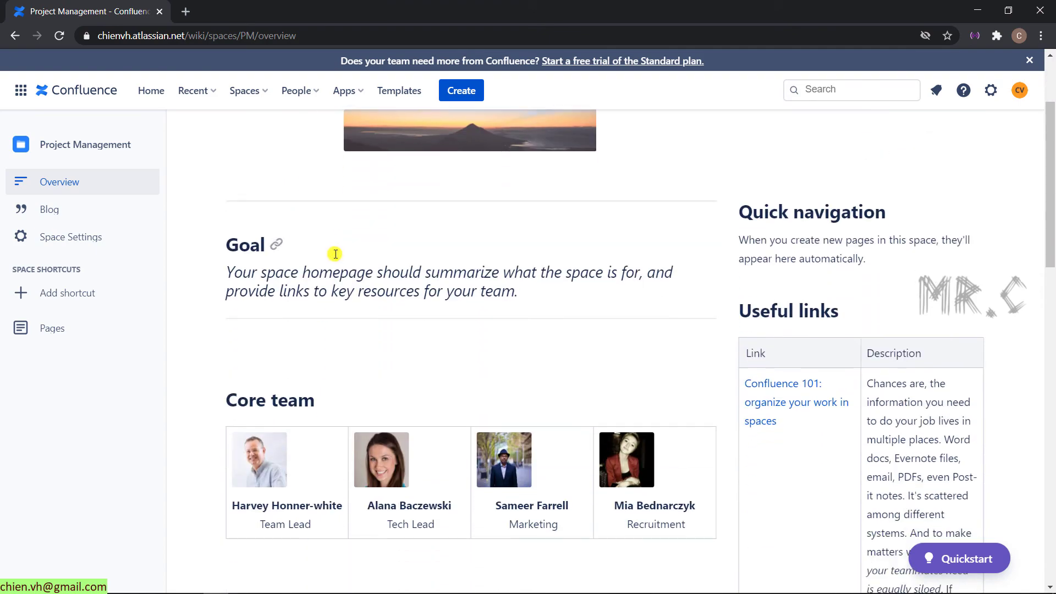
{"action": "scroll", "coordinate": [335, 254], "scroll_direction": "down", "scroll_amount": 15}
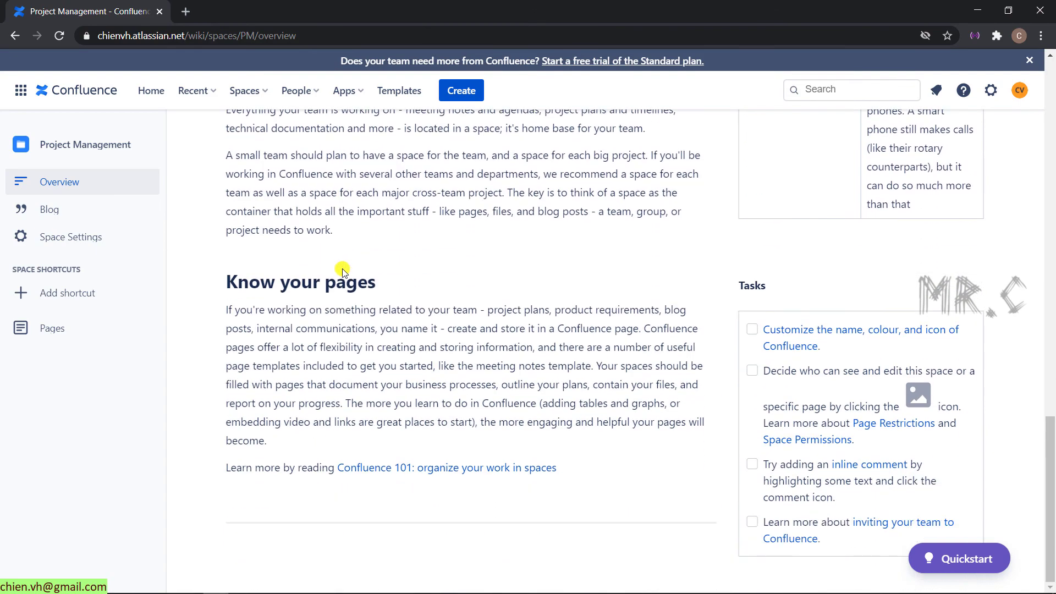
{"action": "scroll", "coordinate": [344, 271], "scroll_direction": "up", "scroll_amount": 18}
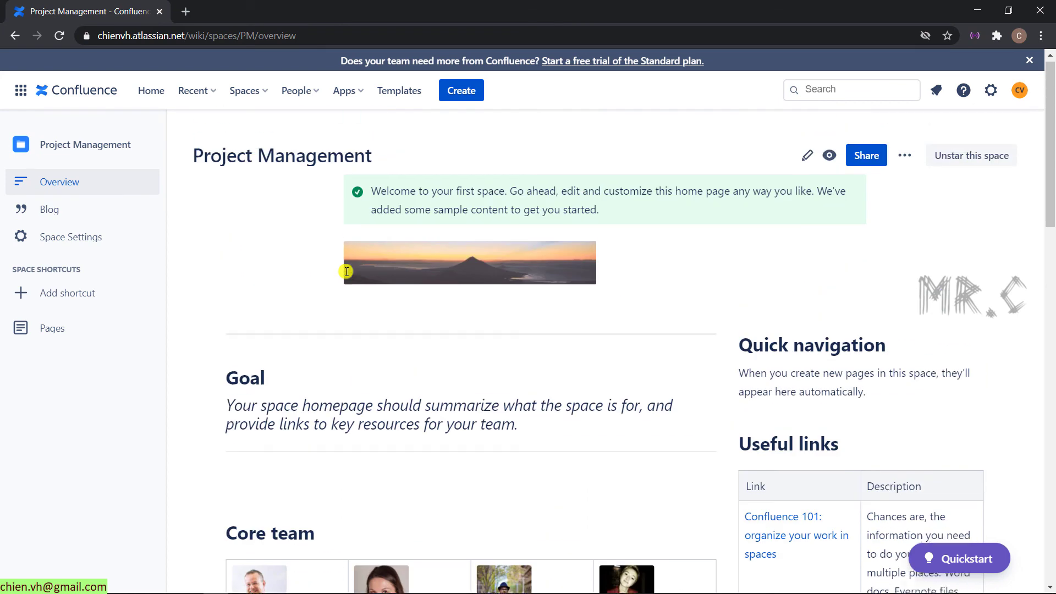
{"action": "left_click", "coordinate": [1032, 59]}
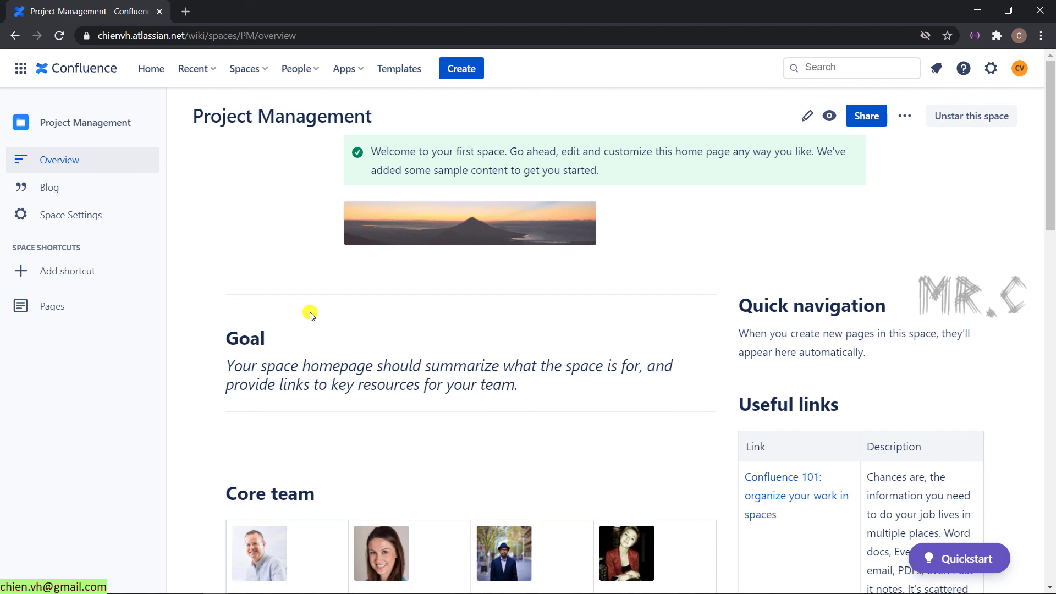
{"action": "scroll", "coordinate": [311, 313], "scroll_direction": "down", "scroll_amount": 9}
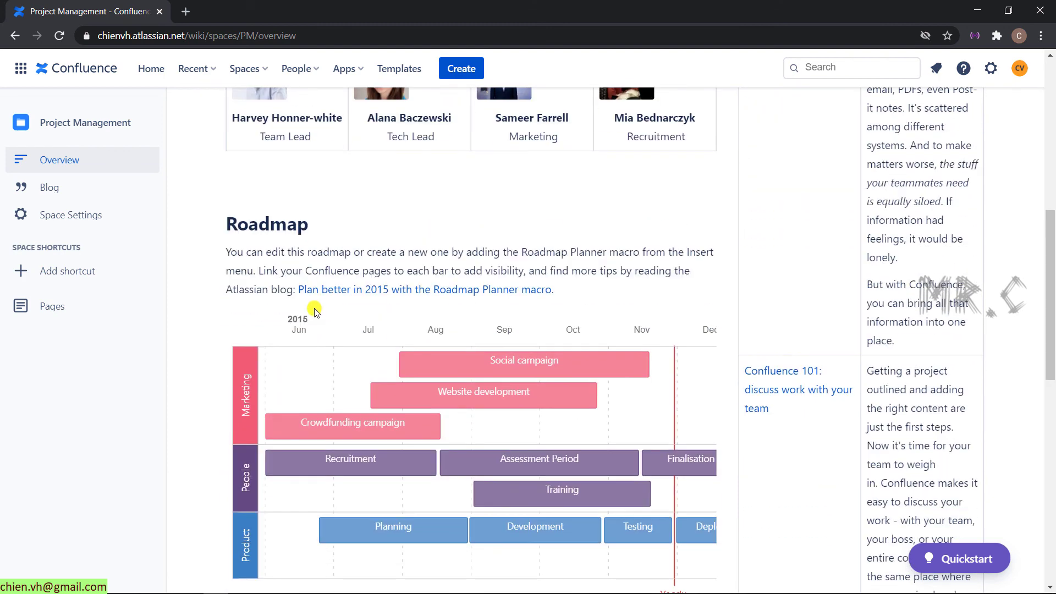